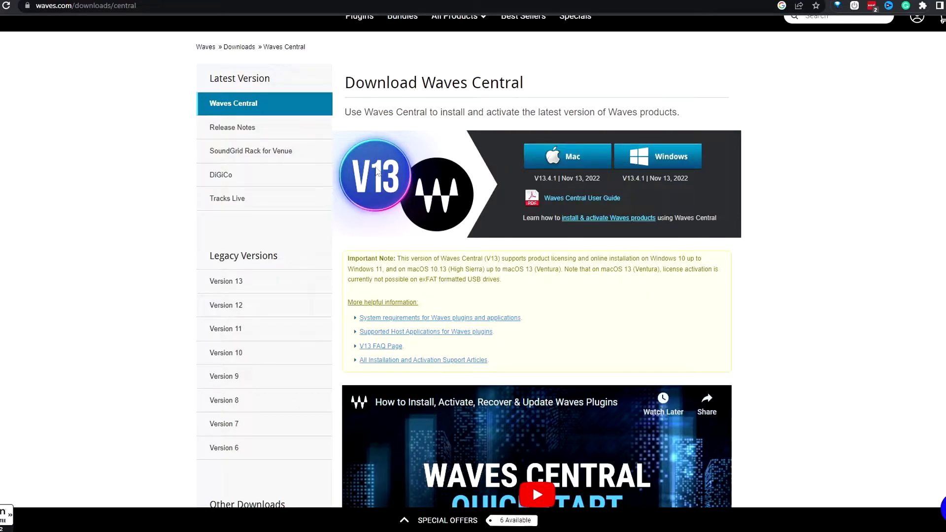
Start downloading the Windows Waves Central installer, then cancel that download in Chrome
scroll(377, 173, "up", 1)
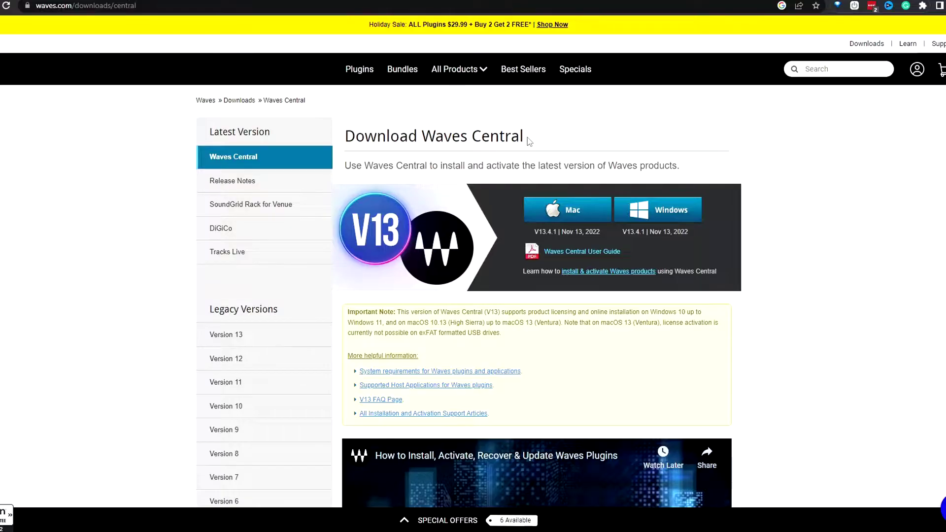
scroll(762, 334, "down", 2)
scroll(759, 321, "up", 1)
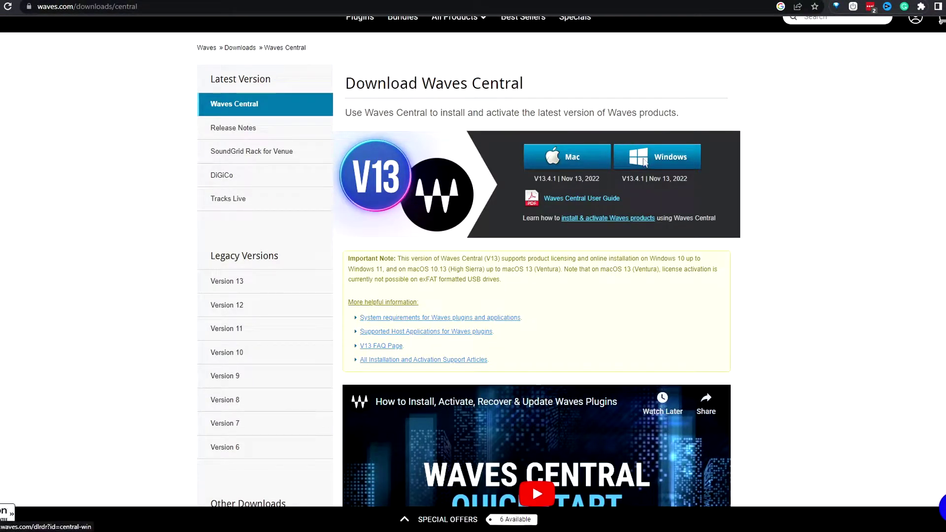
left_click(572, 157)
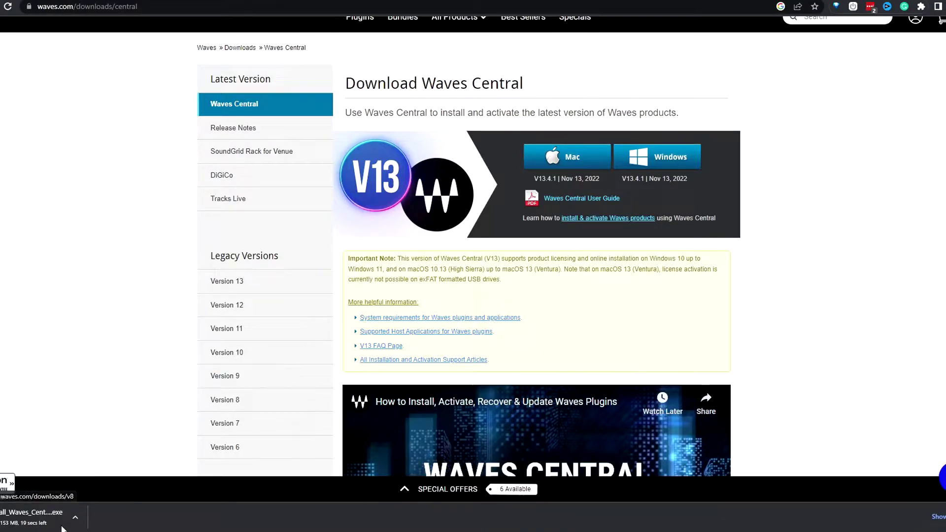
left_click(79, 519)
left_click(98, 498)
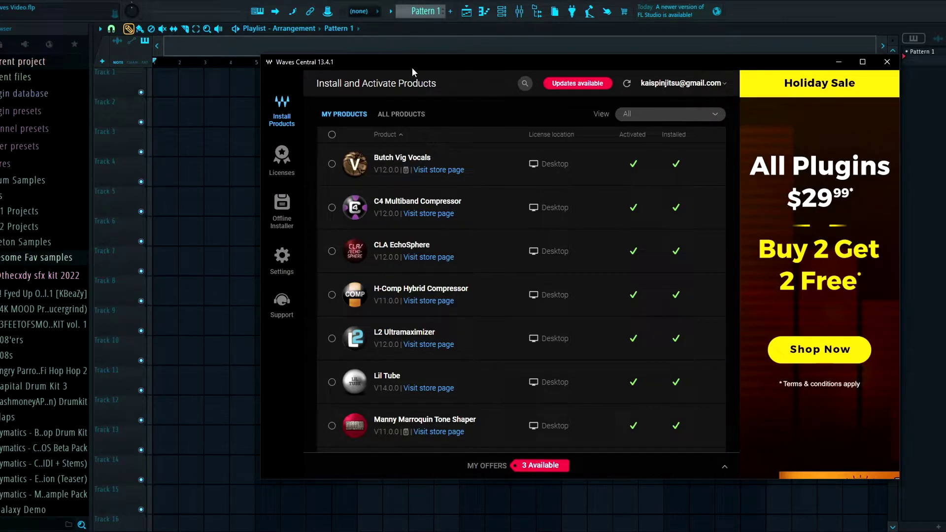
mouse_move(501, 62)
left_mouse_down()
mouse_move(521, 84)
mouse_move(482, 70)
mouse_move(509, 60)
left_mouse_up()
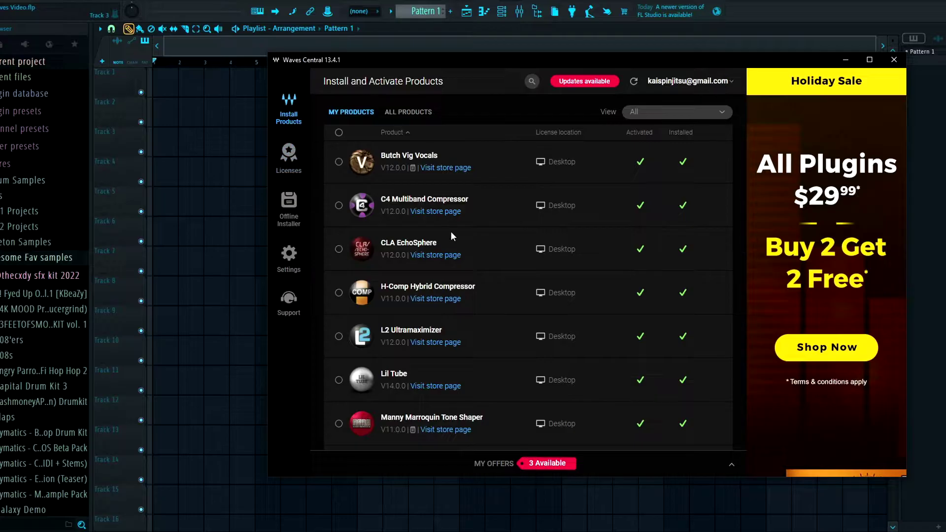
scroll(474, 178, "down", 5)
scroll(481, 234, "up", 5)
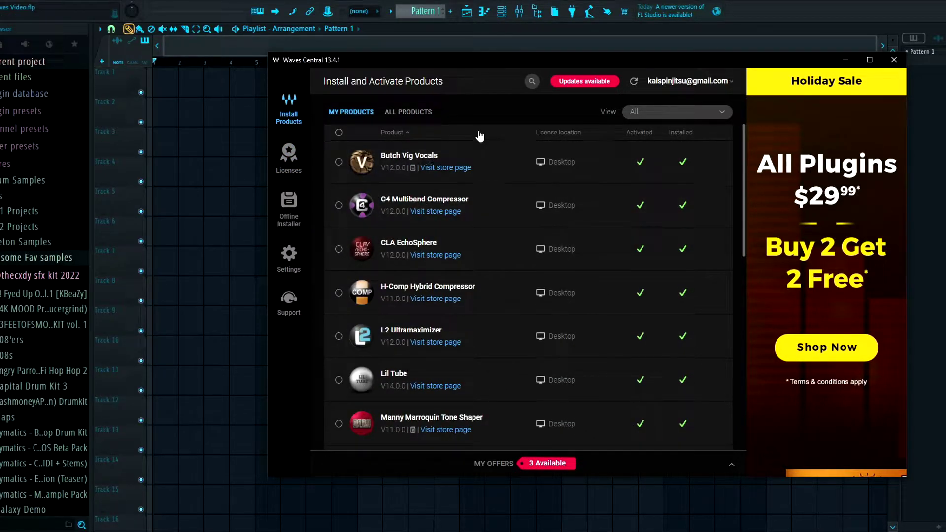
scroll(485, 143, "down", 5)
scroll(533, 221, "up", 5)
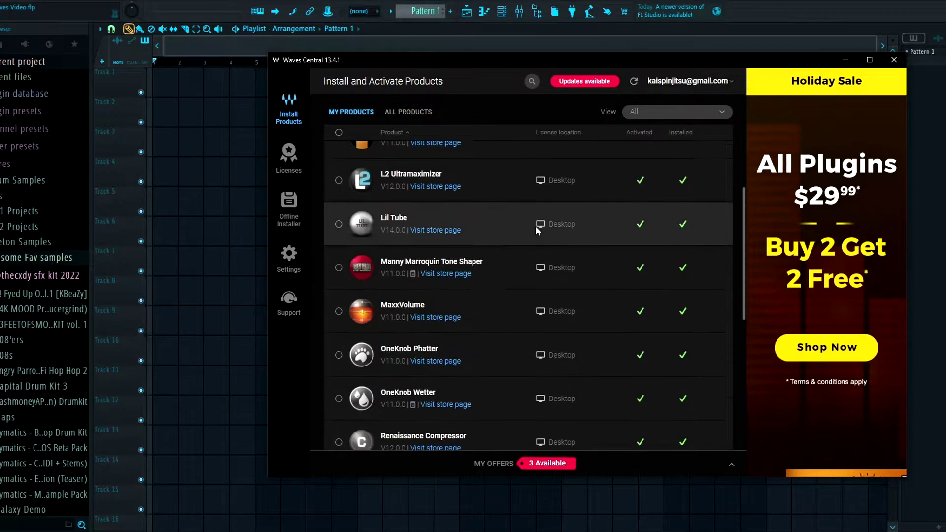
scroll(452, 171, "down", 7)
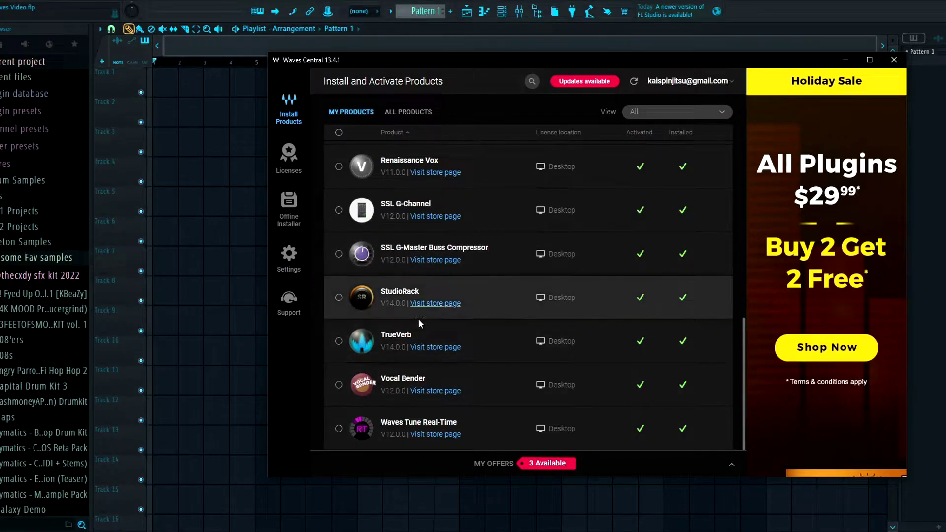
scroll(480, 228, "up", 5)
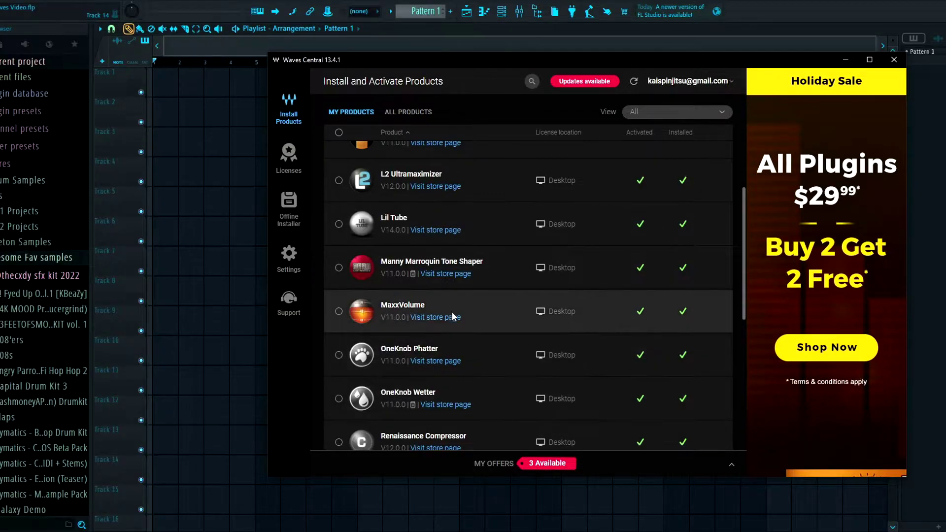
scroll(419, 279, "up", 4)
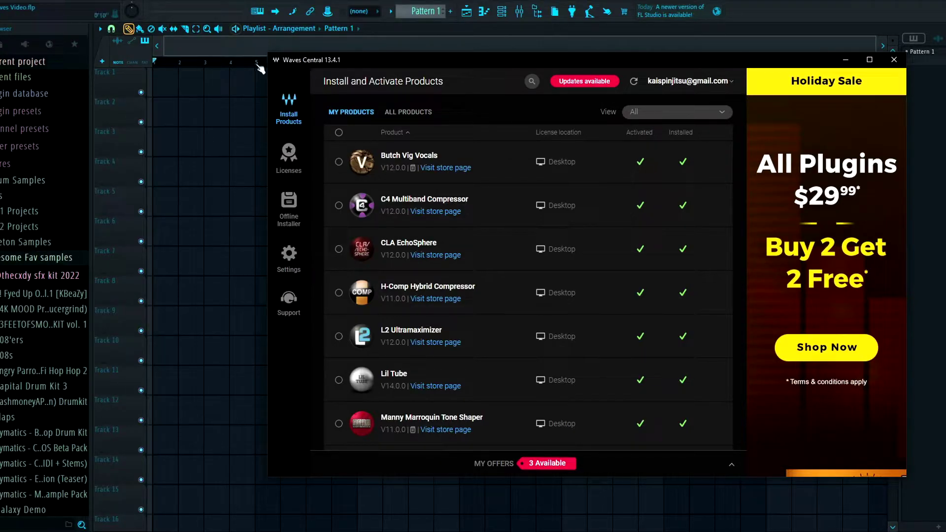
left_click_drag(401, 61, 373, 91)
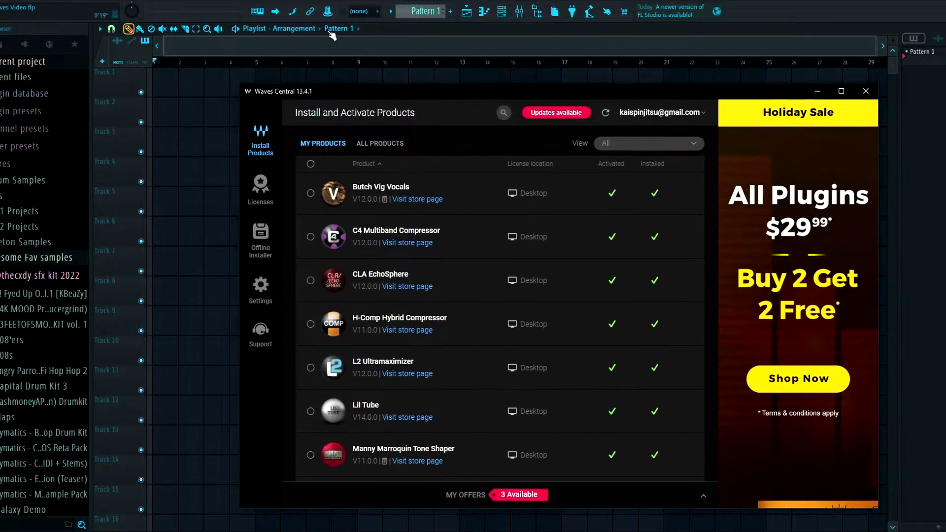
Select all My Products, Butch Vig Vocals through Waves Tune Real-Time, and review the Selected Products summary
left_click(310, 164)
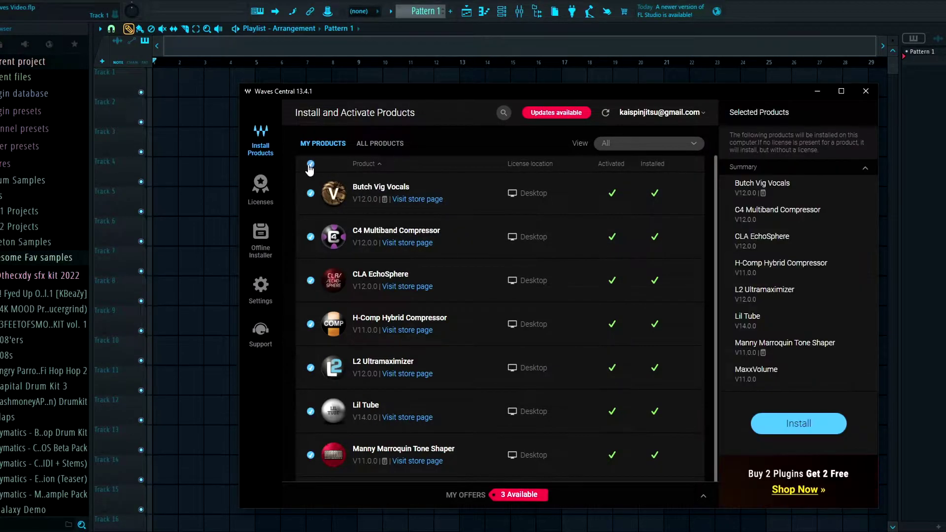
left_click(311, 164)
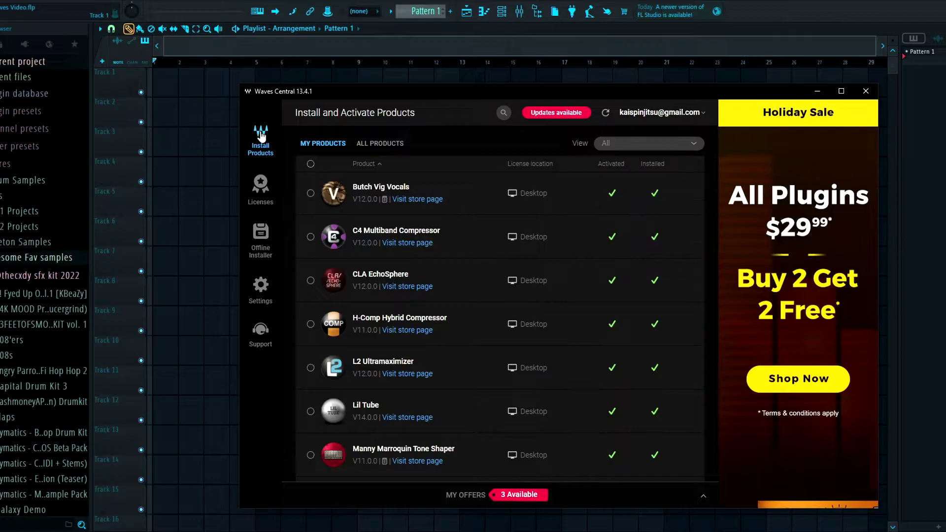
left_click(311, 165)
left_click(311, 164)
left_click(311, 164)
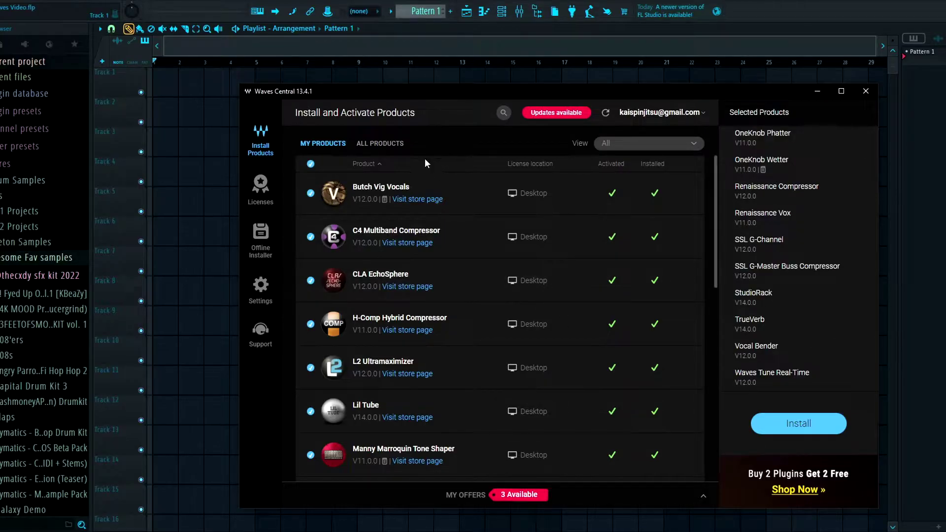
scroll(793, 240, "up", 3)
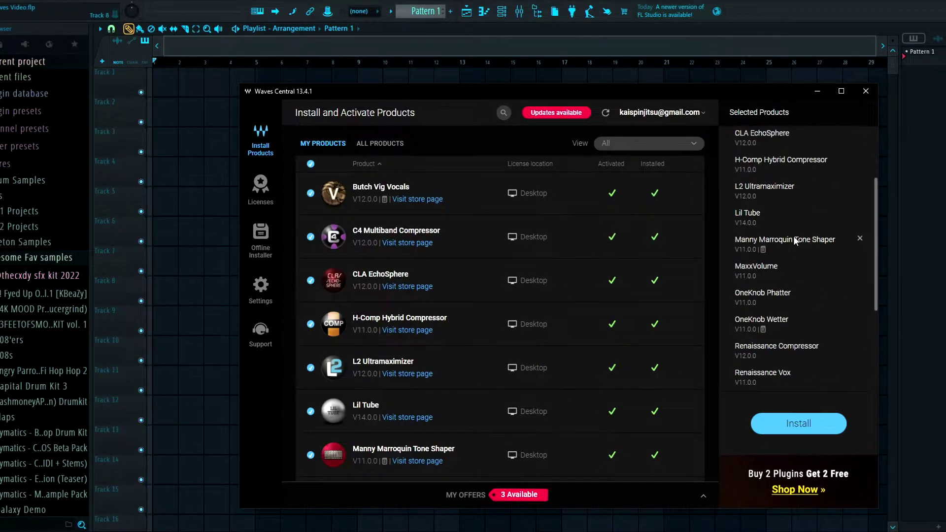
scroll(793, 236, "up", 2)
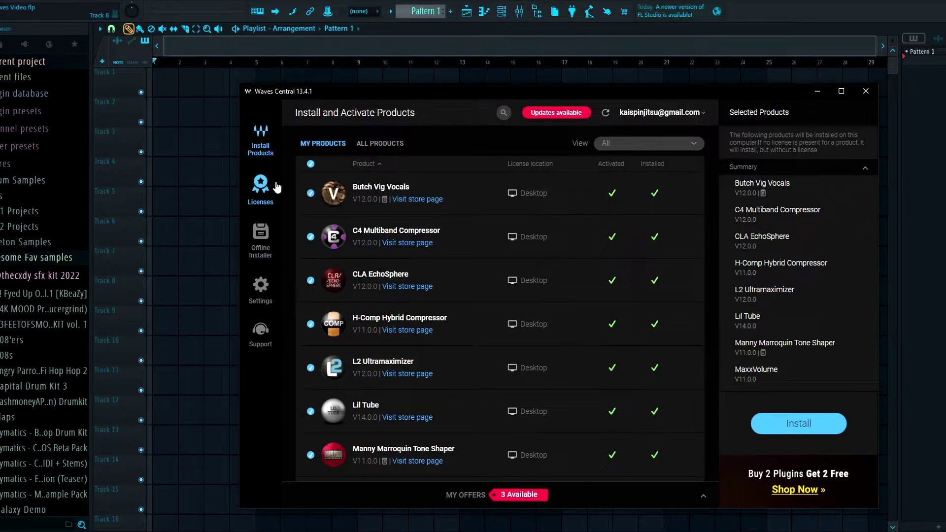
Review the Licenses page and the Connected Devices list for the Desktop device
left_click(261, 186)
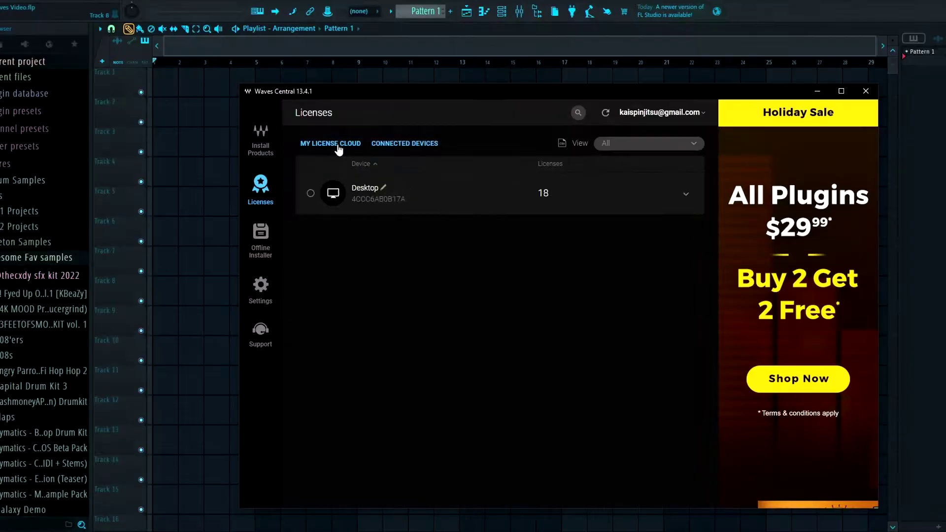
left_click(427, 143)
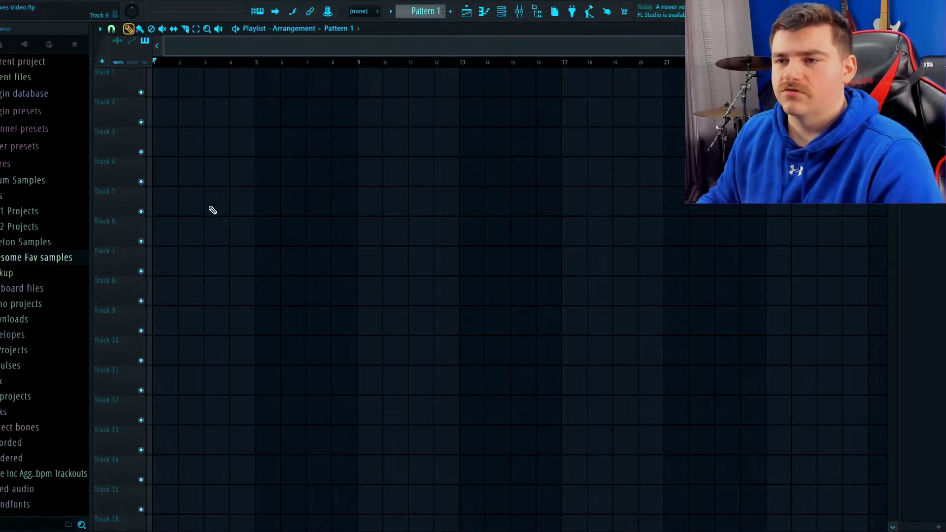
Open Options > Manage plugins and scroll through the plugin search paths
left_click(69, 1)
left_click(105, 63)
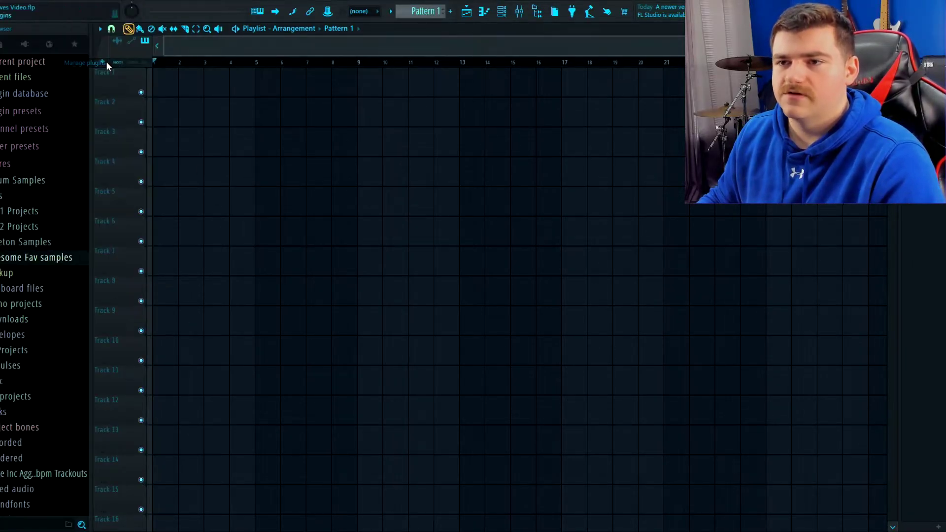
scroll(306, 290, "down", 1)
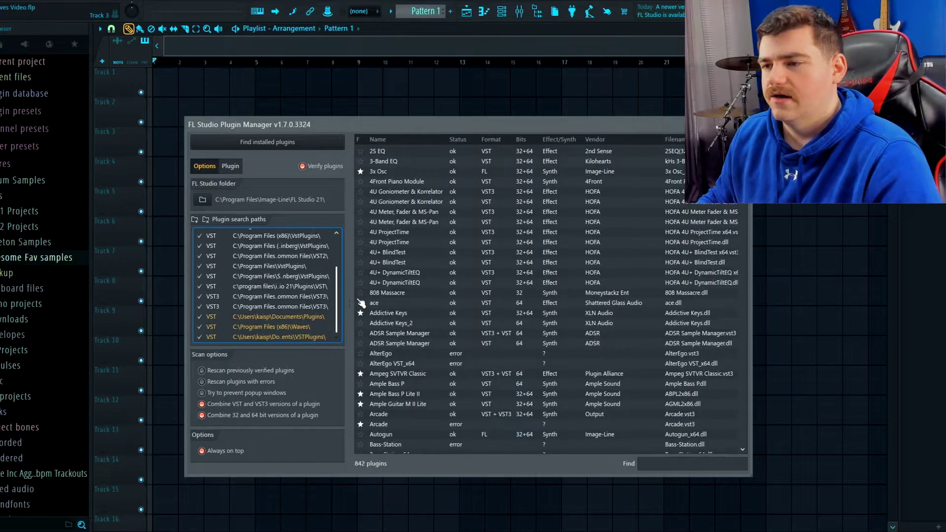
scroll(305, 293, "up", 1)
scroll(473, 274, "down", 5)
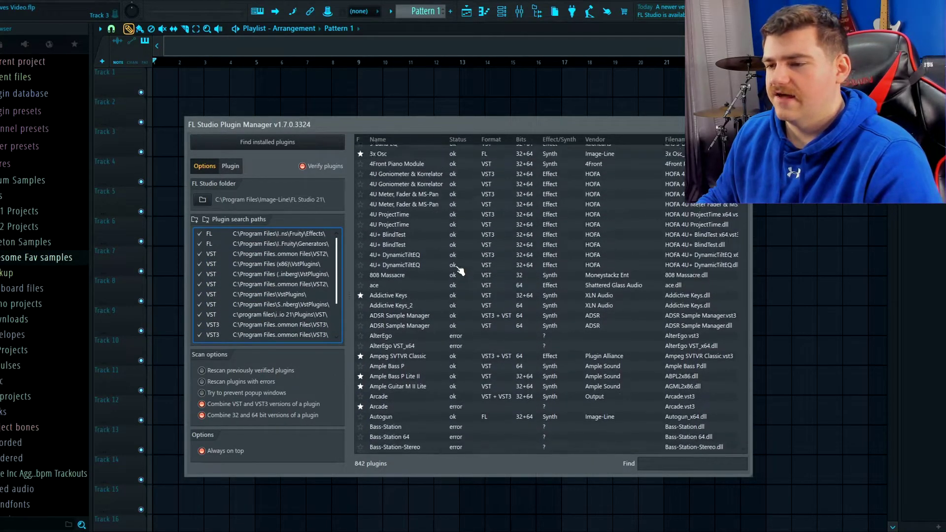
scroll(454, 271, "up", 5)
scroll(296, 275, "down", 3)
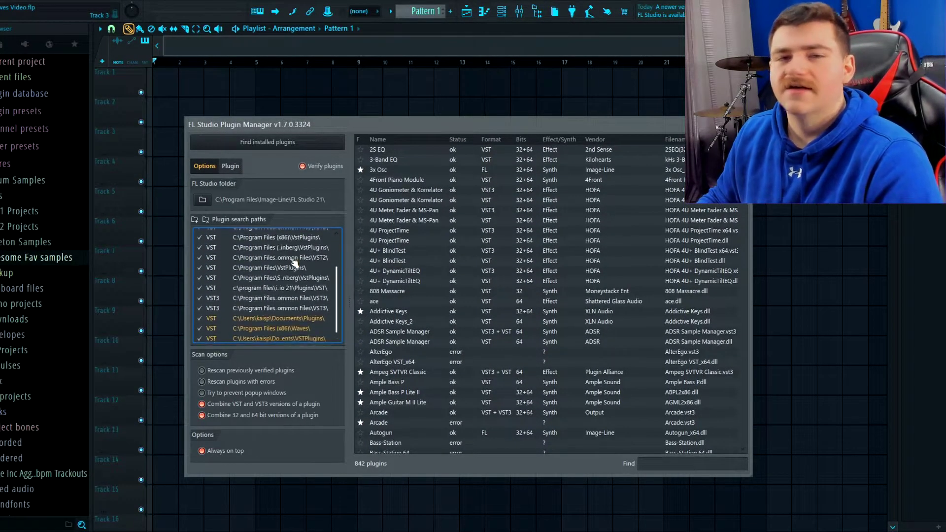
Select the C:\Program Files (x86)\Waves\ search path and browse into its Waves folder
left_click(332, 308)
scroll(334, 316, "down", 1)
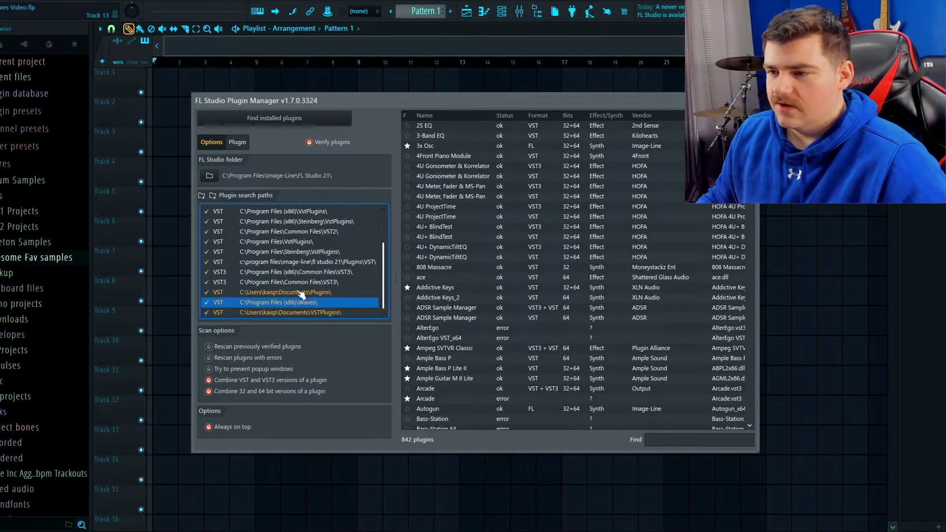
left_click(281, 313)
left_click(301, 304)
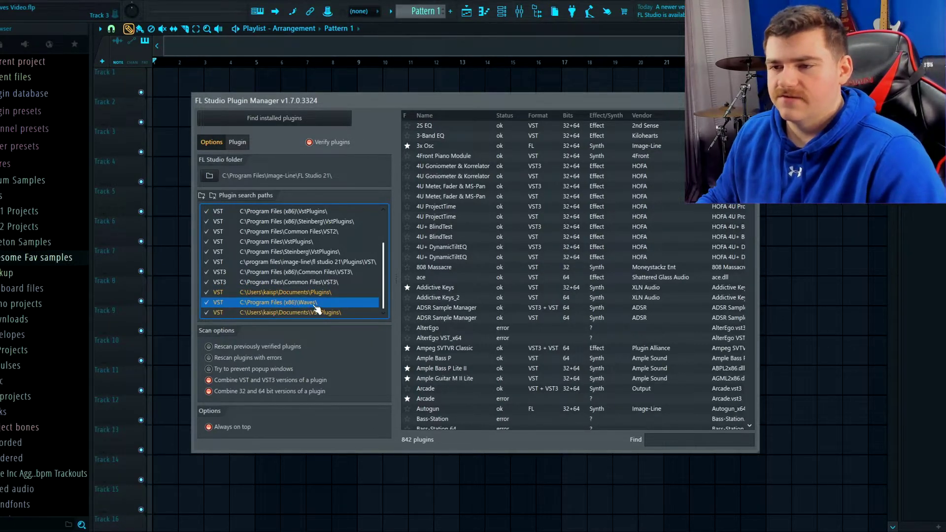
double_click(317, 308)
double_click(481, 282)
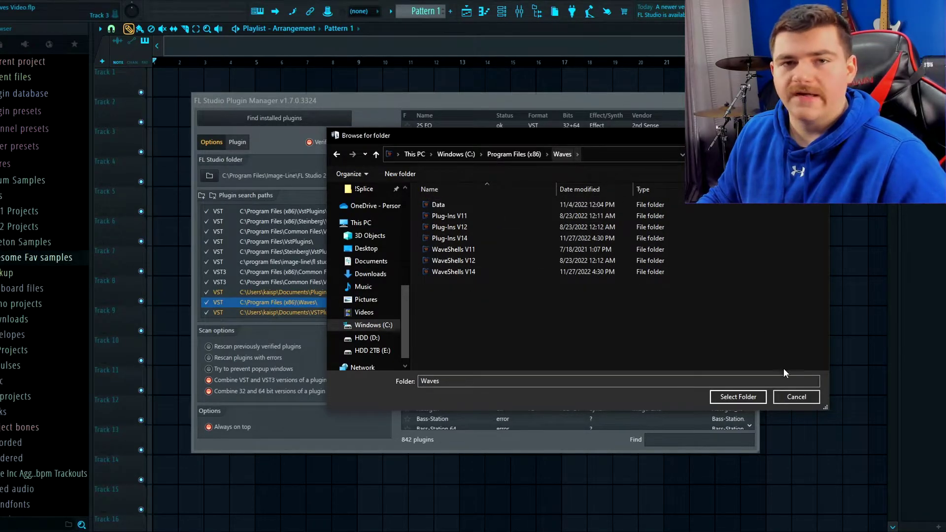
Confirm Program Files (x86)\Waves as the folder for the plugin search path
key("Return")
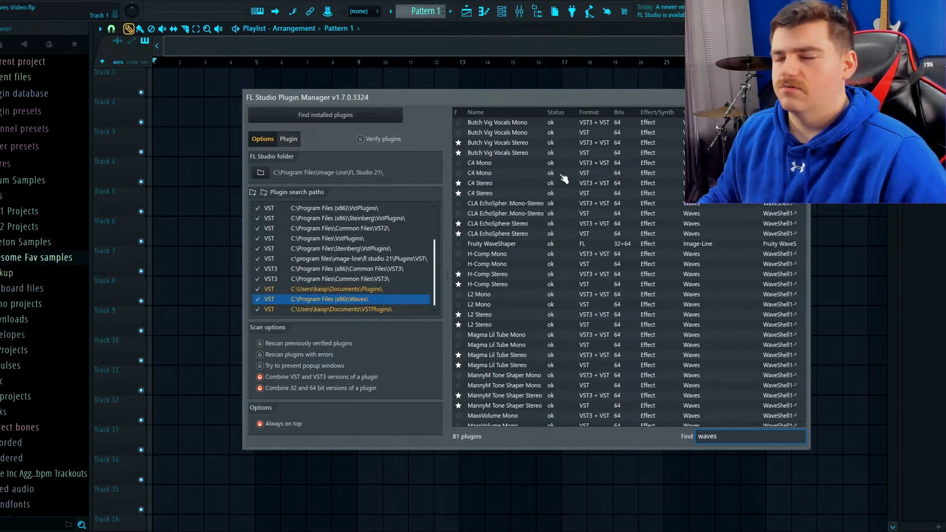
Inspect the Butch Vig Vocals Mono and Stereo VST/VST3 entries in the scanned plugin list
scroll(573, 287, "down", 5)
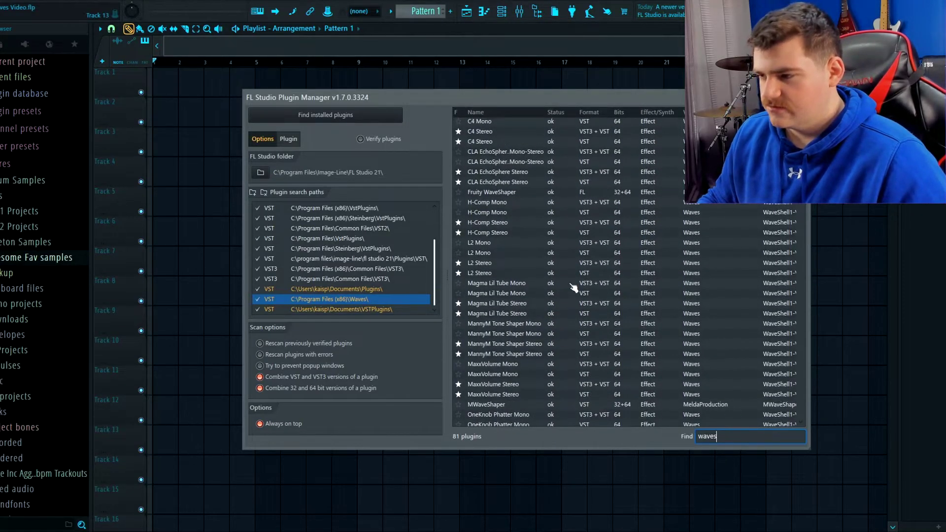
scroll(545, 270, "down", 3)
scroll(545, 273, "up", 6)
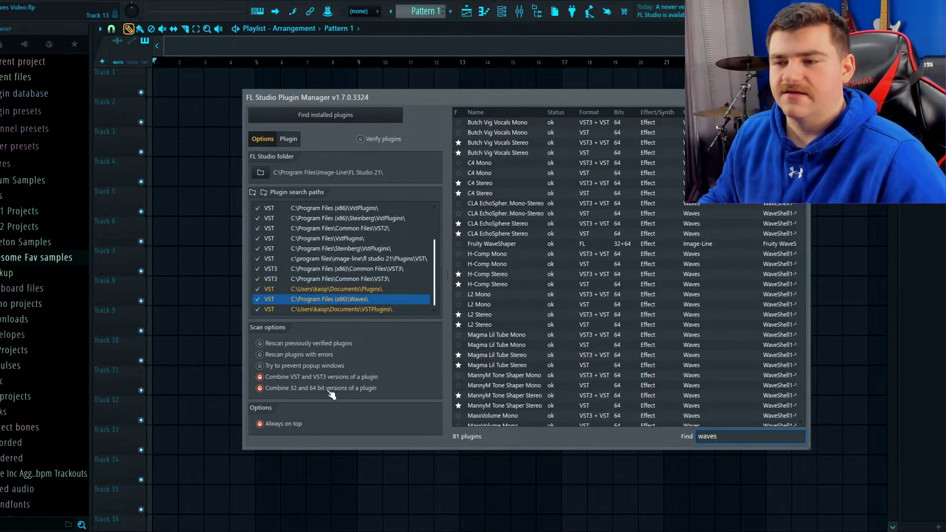
left_click(513, 155)
left_click(537, 144)
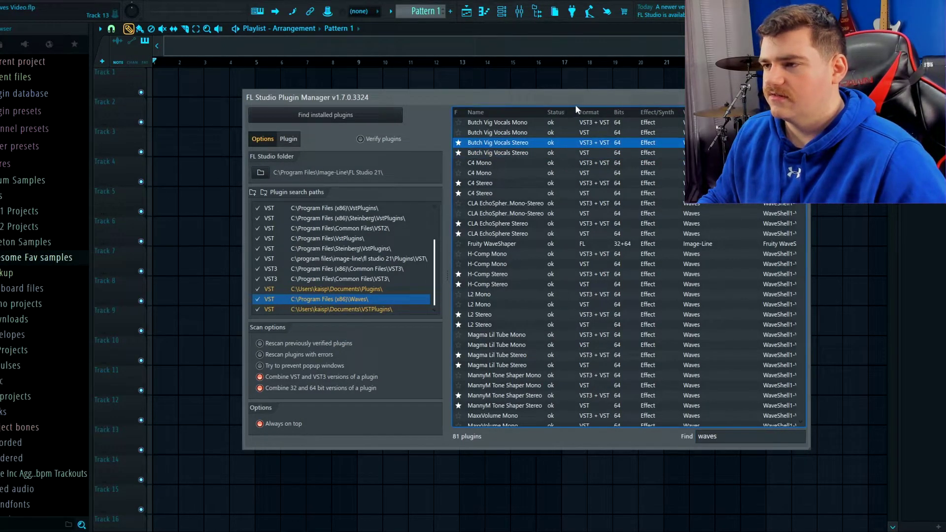
key("Up")
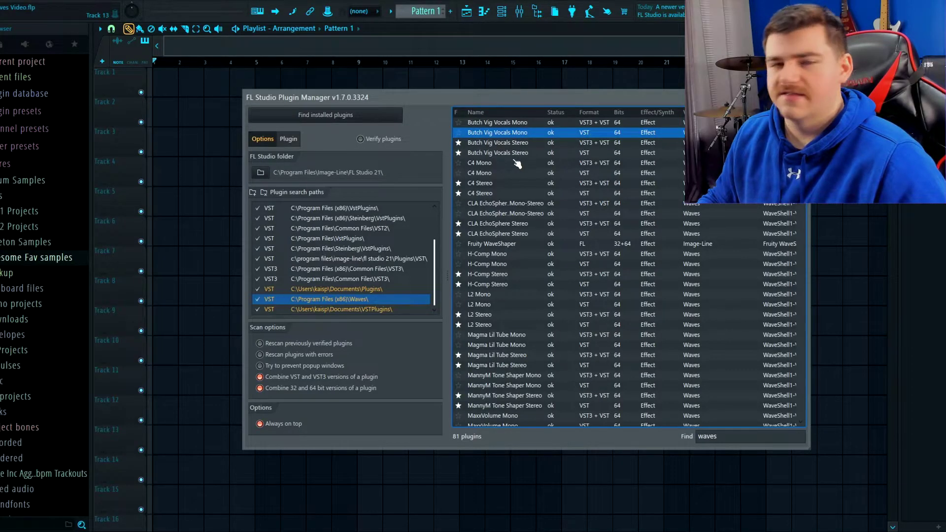
key("Down")
key("Down")
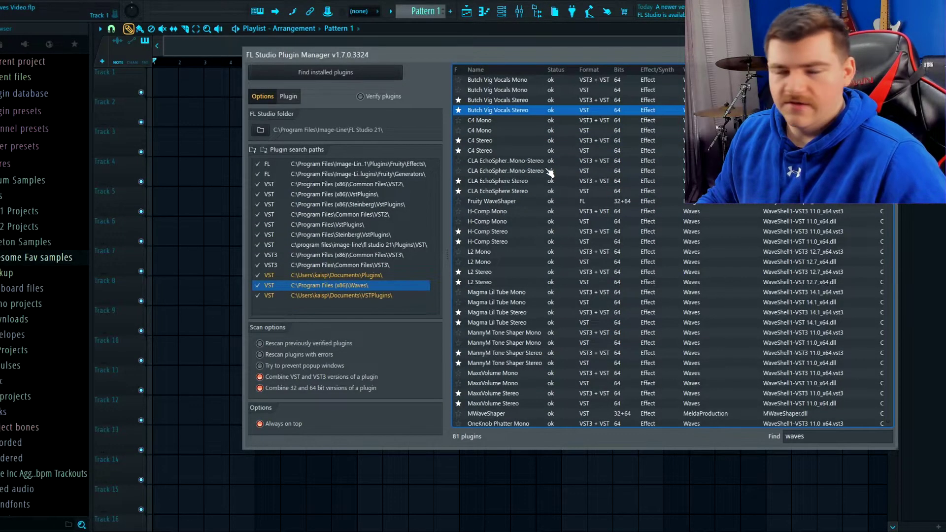
scroll(550, 172, "down", 8)
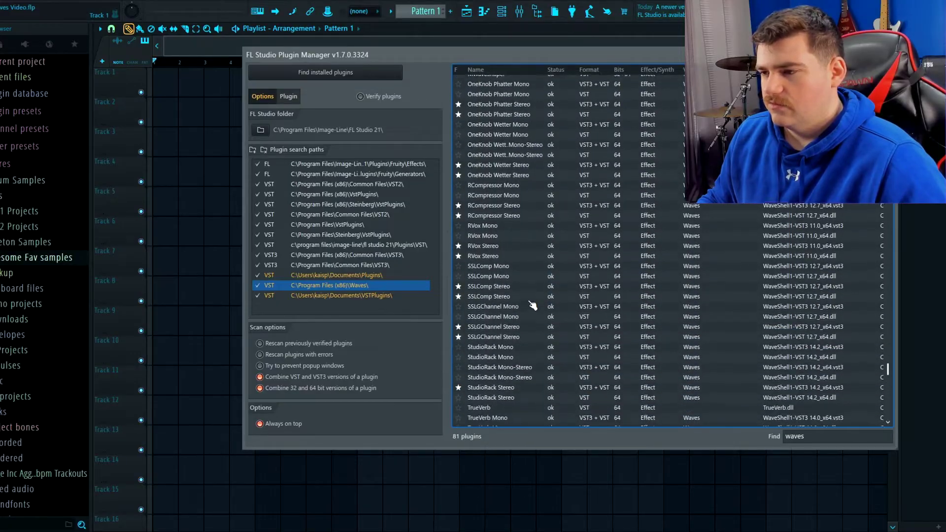
scroll(525, 290, "up", 4)
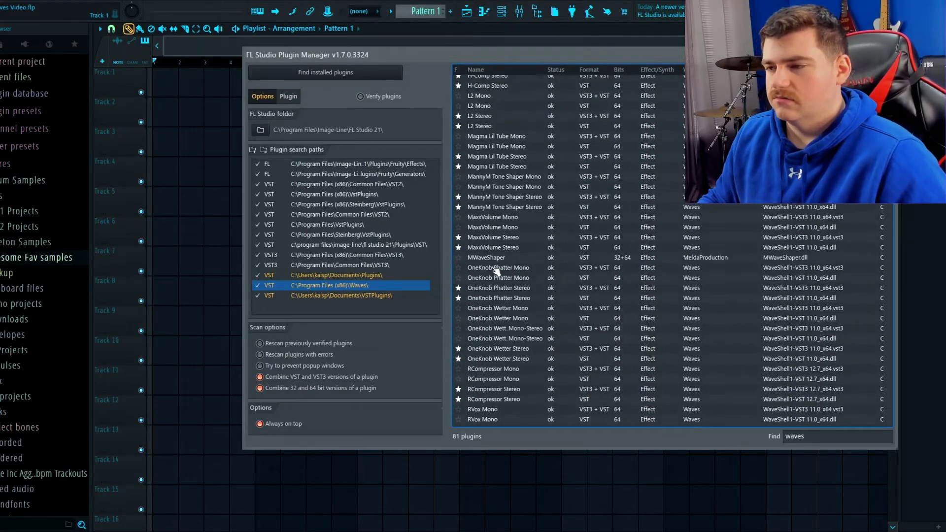
scroll(505, 272, "up", 6)
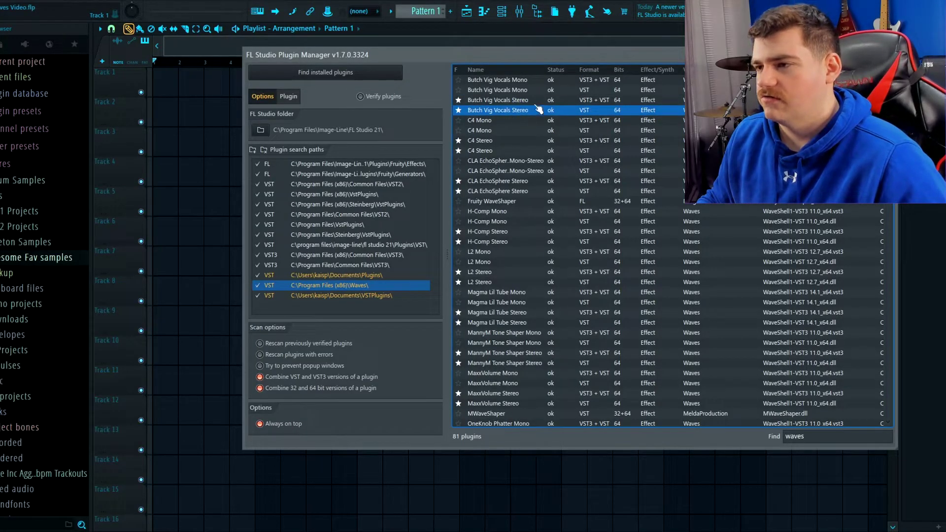
Check the CLA EchoSphere, C4 and H-Comp entries, then close the Plugin Manager
left_click(527, 101)
left_click(464, 191)
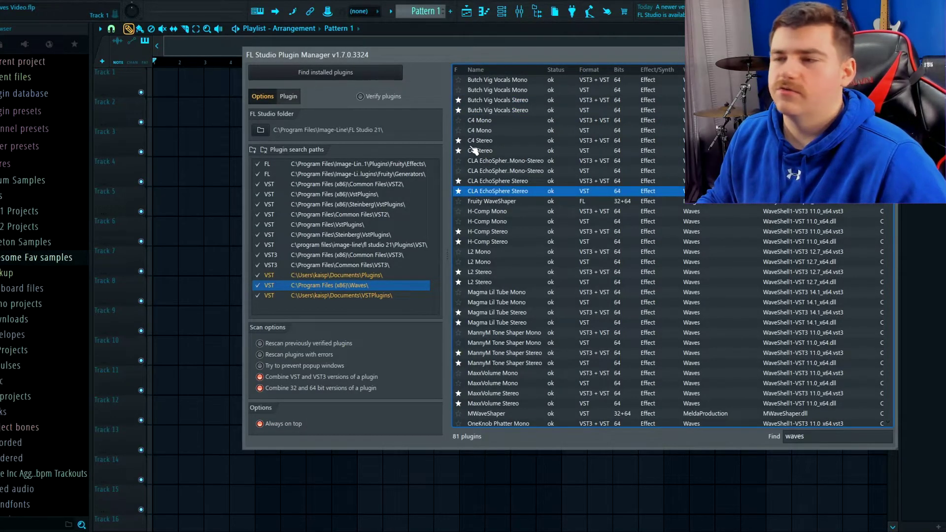
left_click(489, 150)
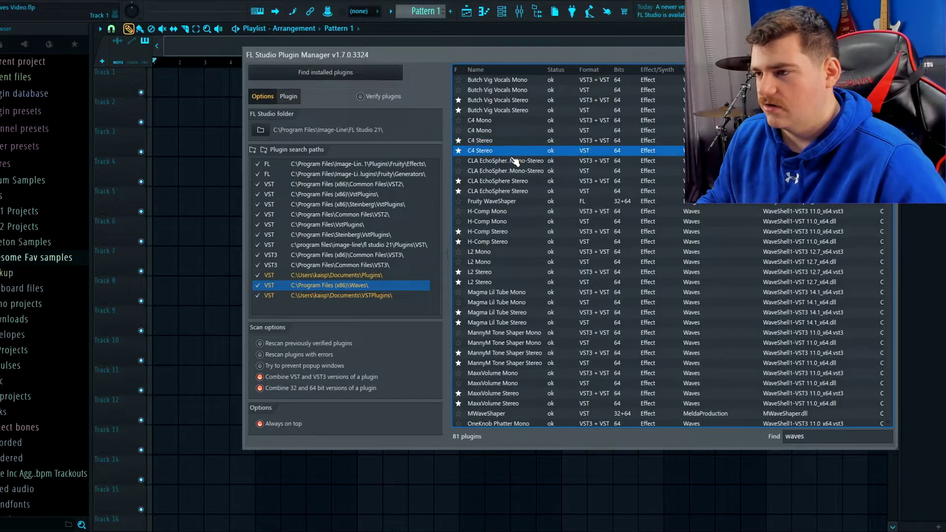
left_click(509, 233)
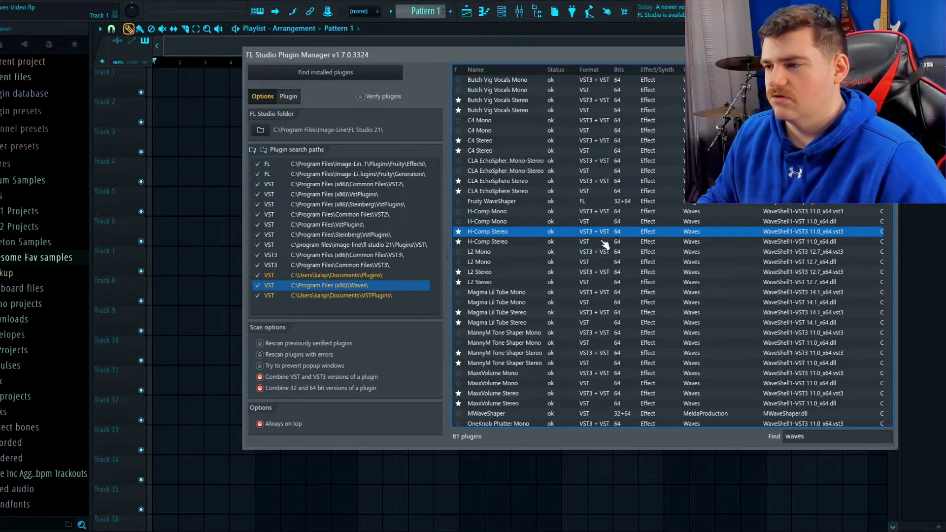
scroll(566, 234, "down", 2)
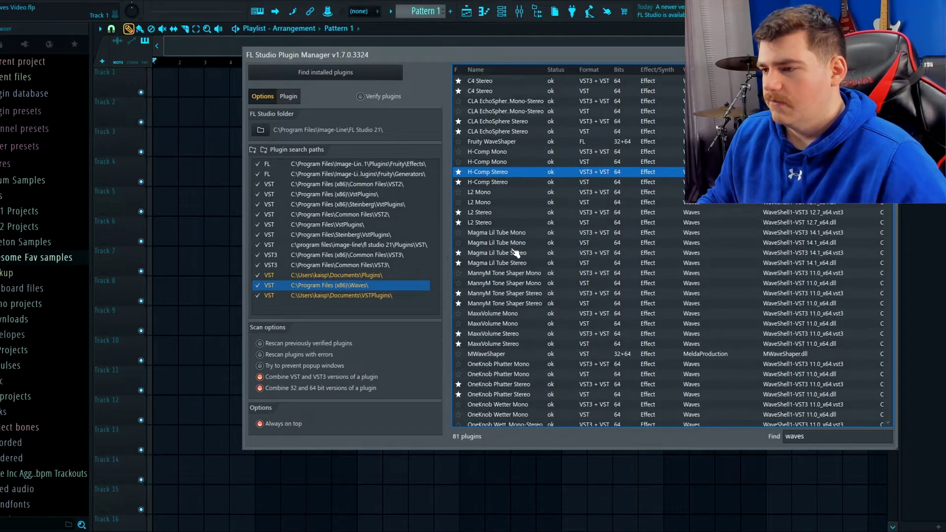
scroll(515, 253, "down", 12)
scroll(538, 215, "down", 3)
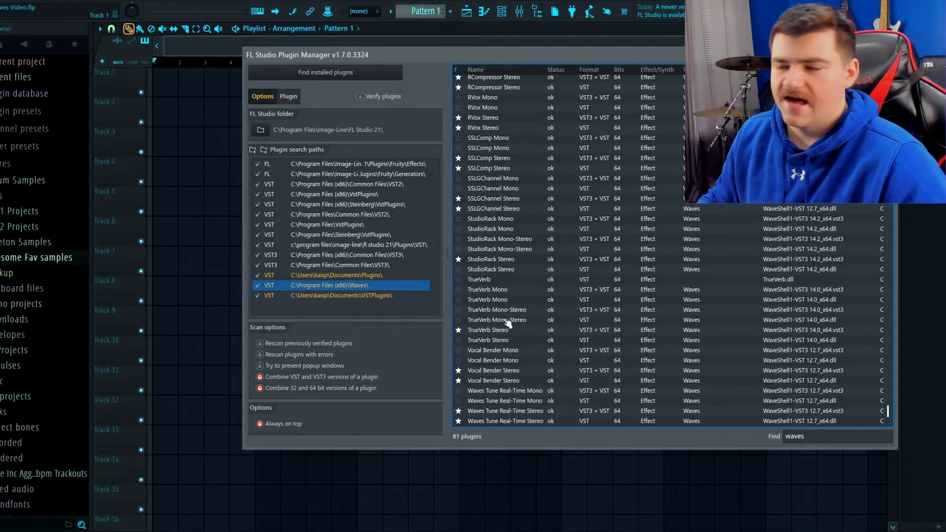
scroll(548, 374, "up", 15)
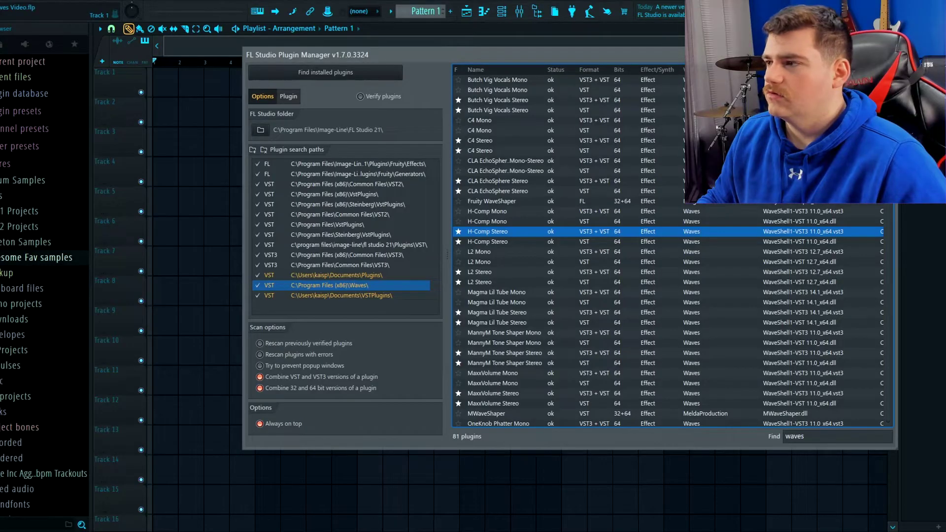
key("Escape")
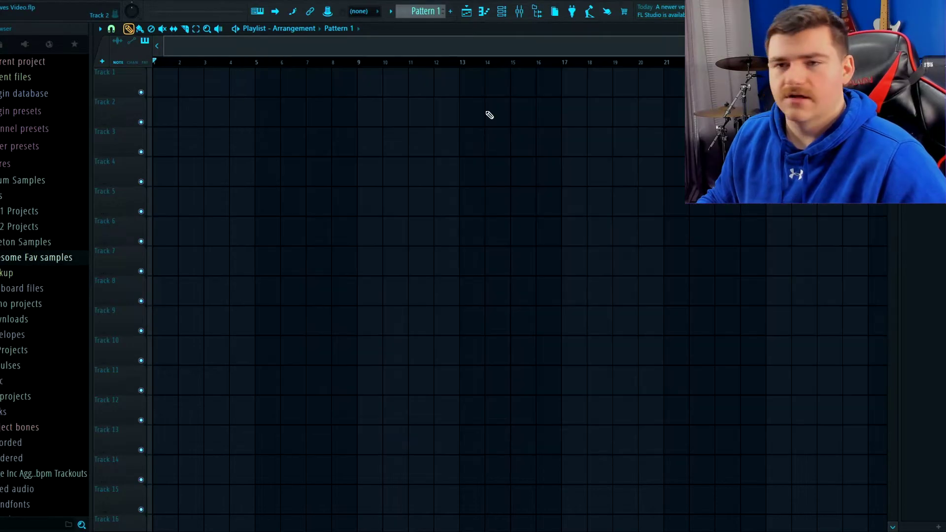
Load Waves Tune Real-Time Stereo into Slot 1 of Mixer Insert 7 and move its window aside
left_click(526, 15)
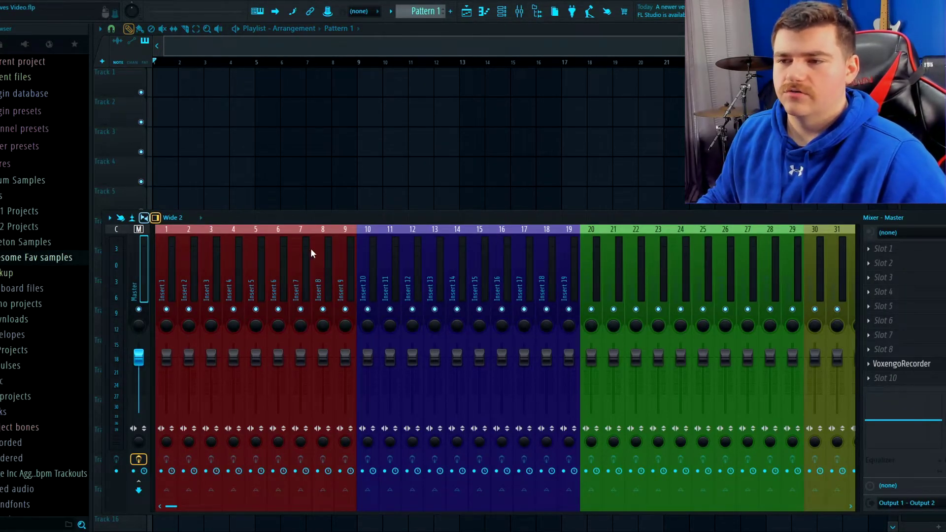
left_click(298, 260)
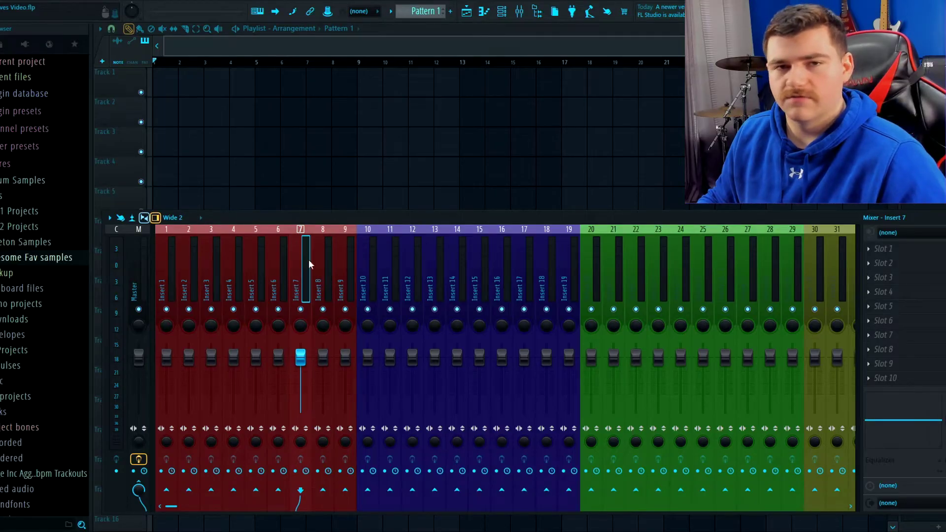
left_click(903, 247)
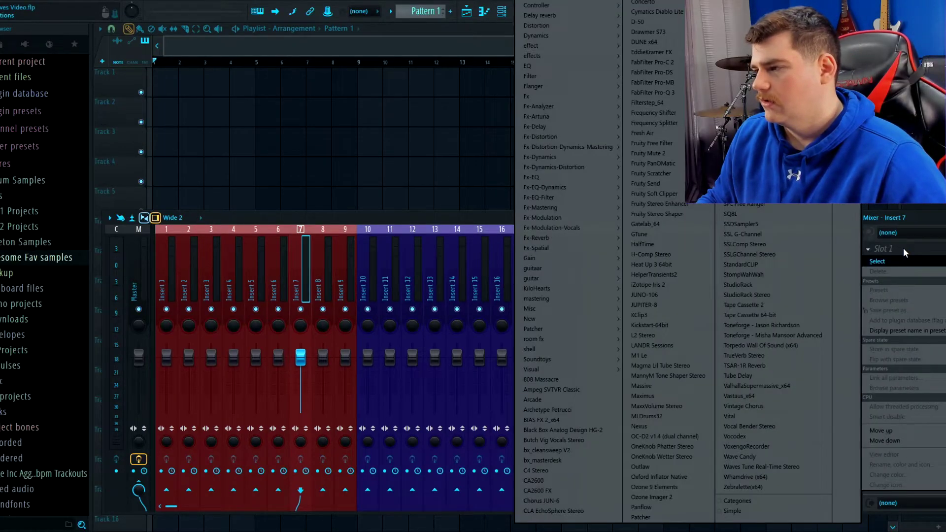
left_click(740, 466)
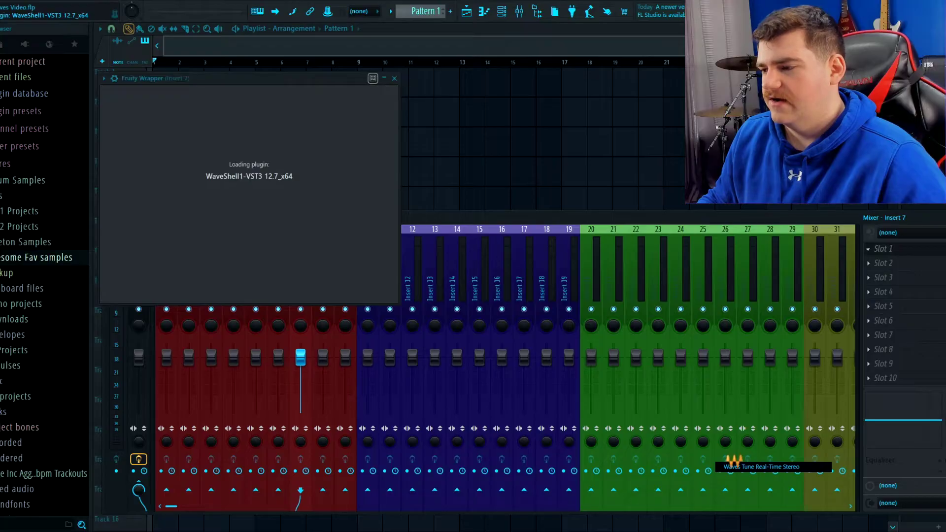
left_click_drag(238, 75, 486, 147)
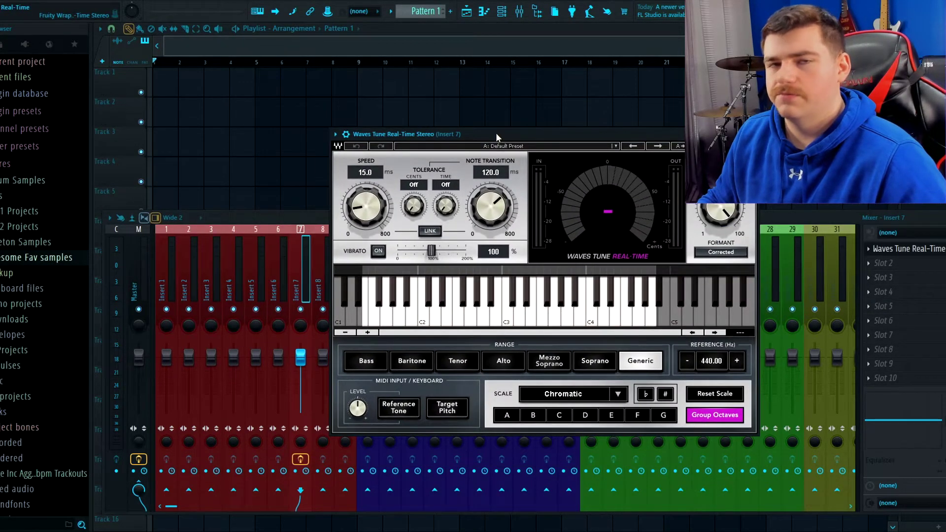